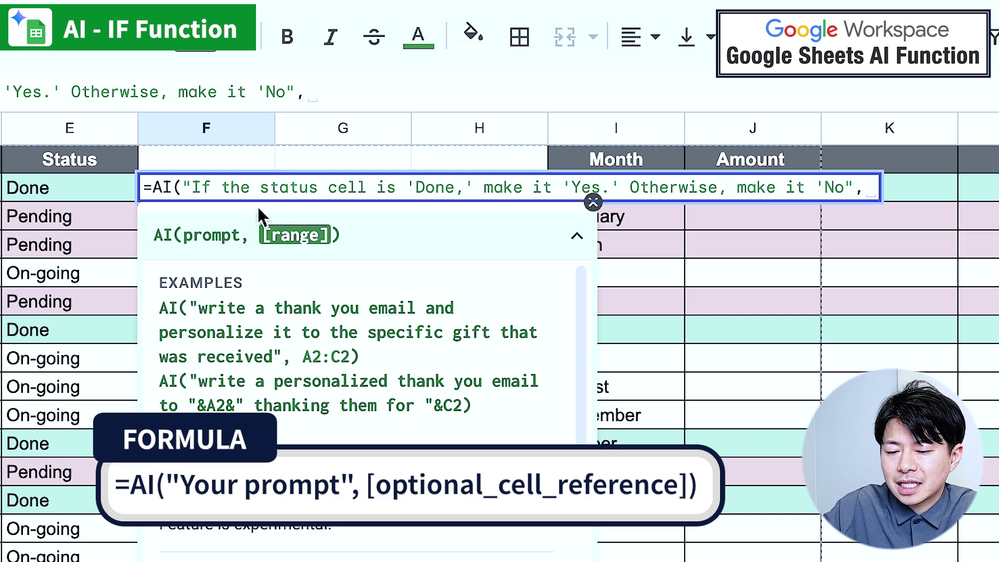
Complete the AI formula in F2 with E2 as its cell reference and enter it.
{"action": "left_click", "coordinate": [50, 190]}
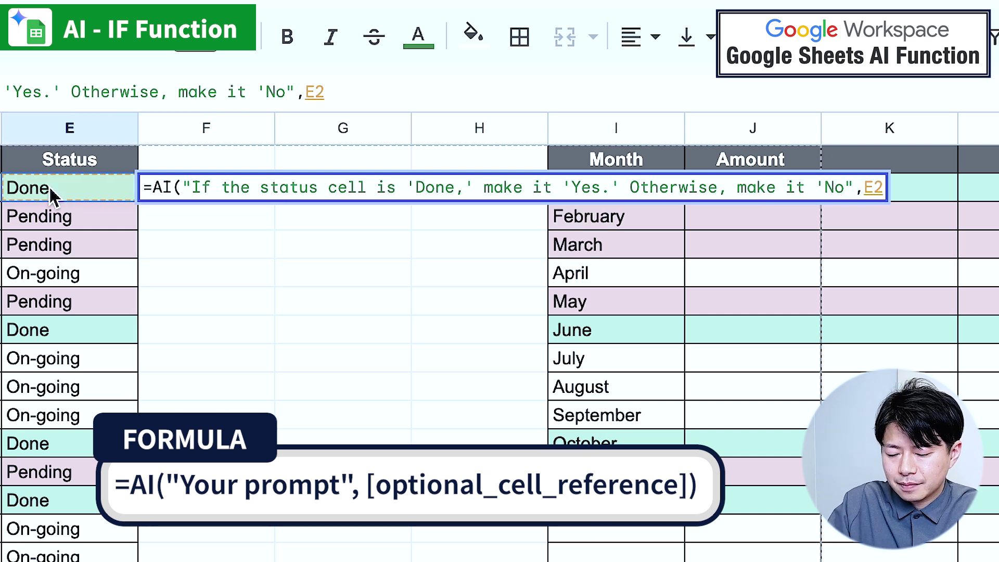
{"action": "type", "text": ")"}
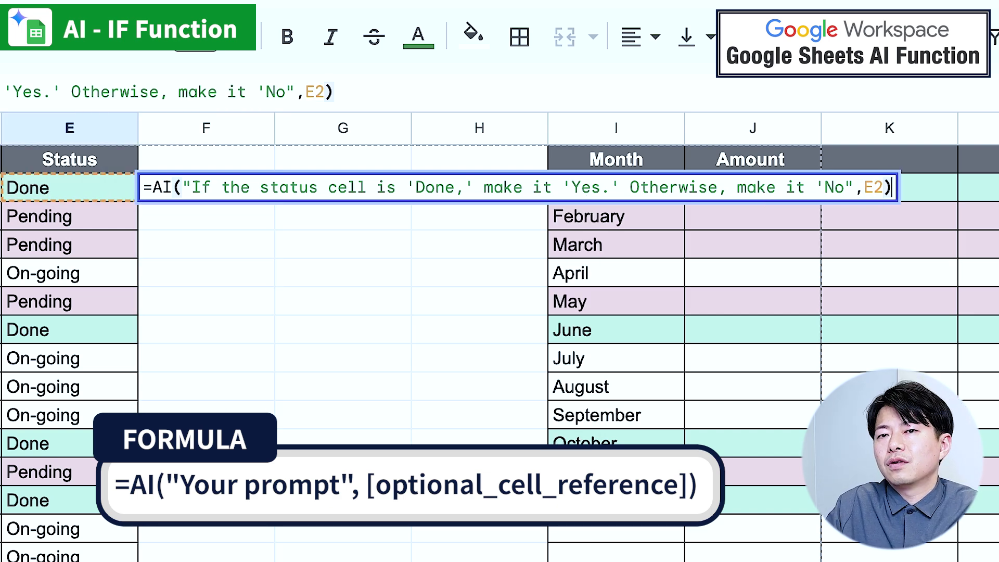
{"action": "key", "text": "Return"}
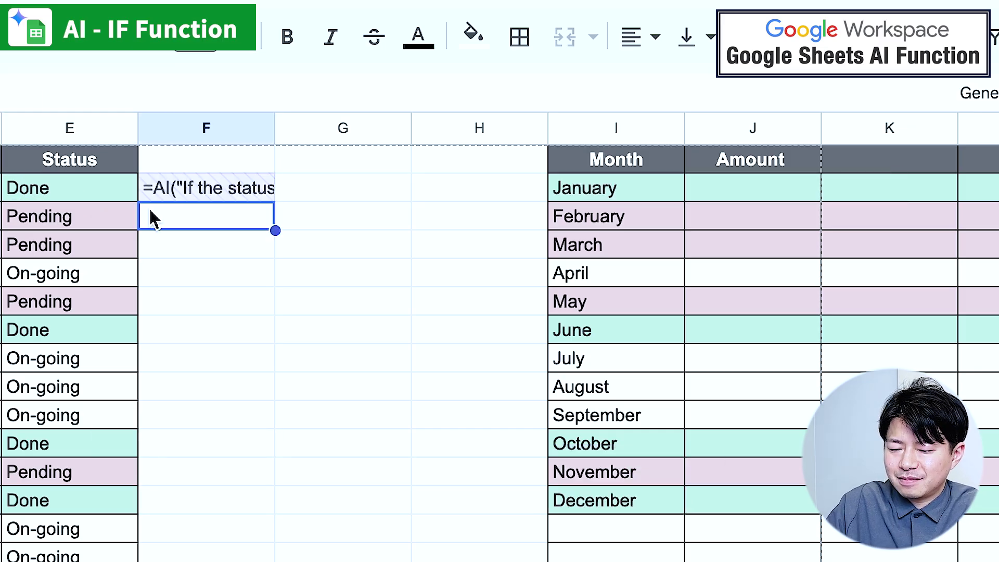
Copy the AI formula from F2 into the cells below it in column F, alongside the remaining Status rows.
{"action": "left_click", "coordinate": [189, 191]}
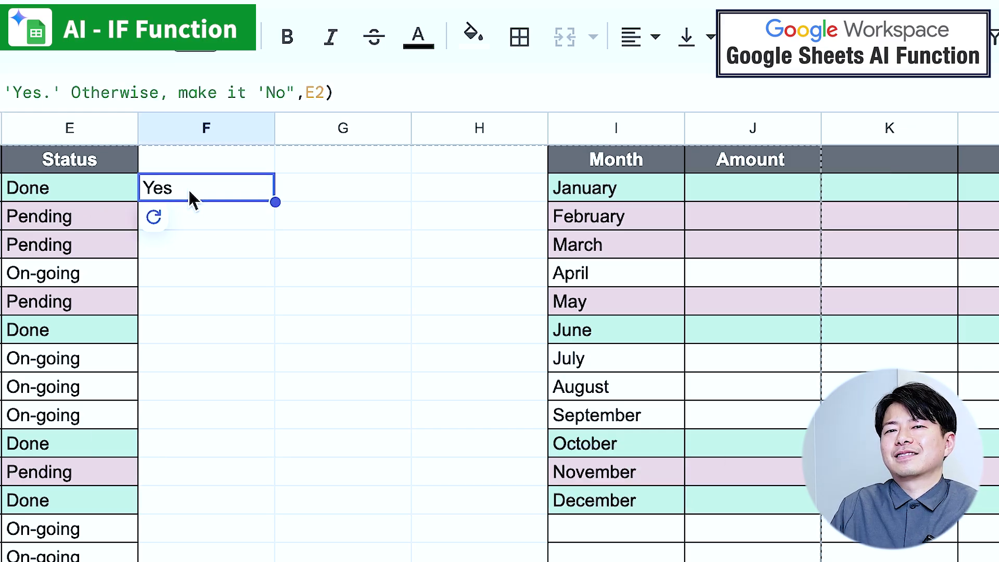
{"action": "key", "text": "ctrl+c"}
{"action": "left_click_drag", "start_coordinate": [192, 221], "coordinate": [197, 559]}
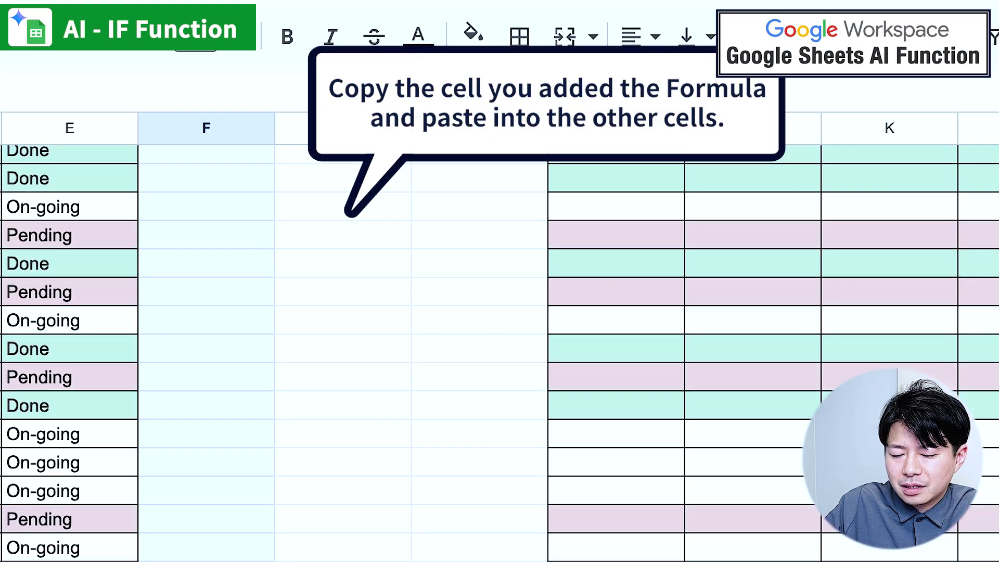
{"action": "key", "text": "ctrl+v"}
{"action": "scroll", "coordinate": [204, 265], "scroll_direction": "up", "scroll_amount": 10}
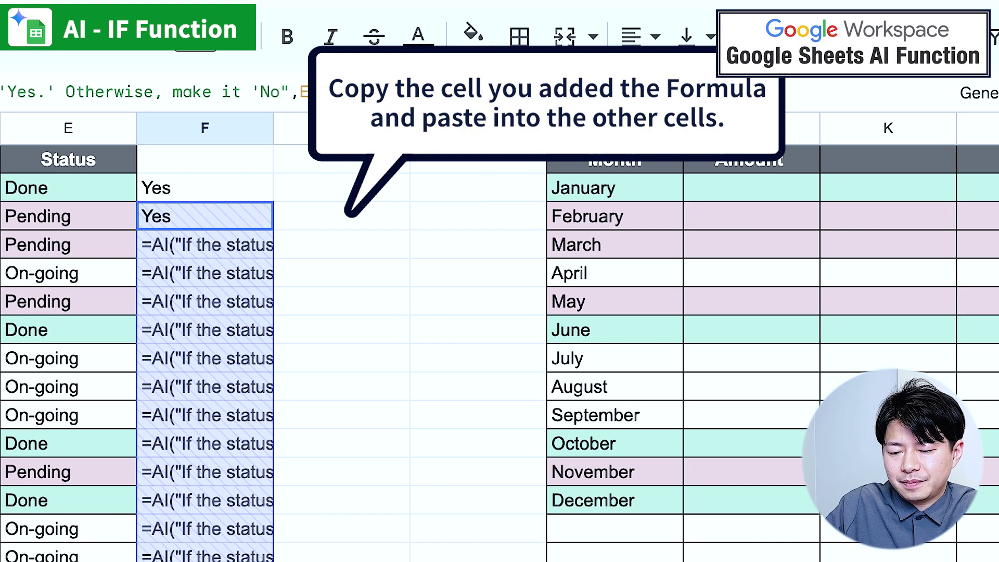
{"action": "left_click", "coordinate": [295, 226]}
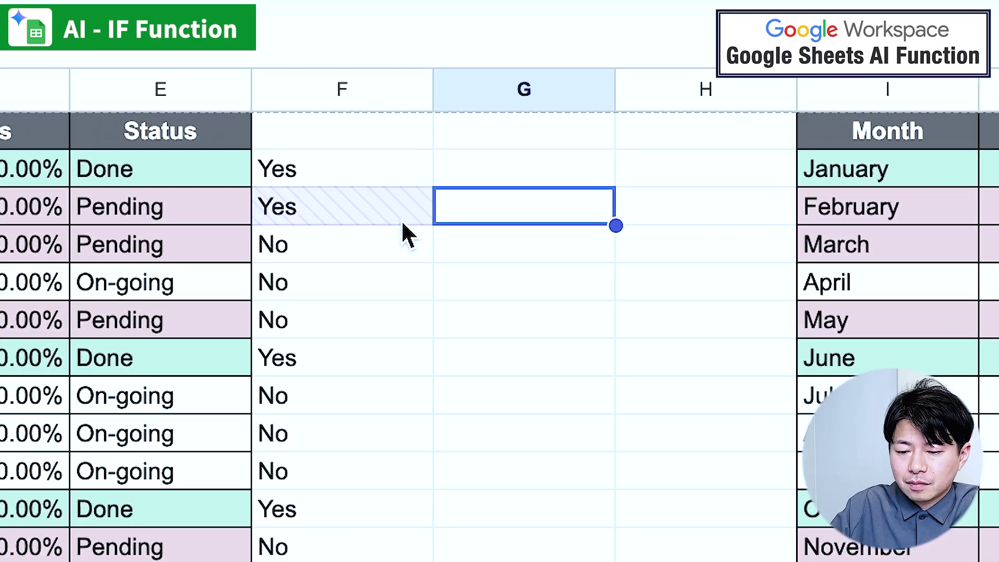
Generate and insert the AI result for F3, the first Pending row.
{"action": "left_click", "coordinate": [419, 172]}
{"action": "double_click", "coordinate": [371, 213]}
{"action": "key", "text": "Return"}
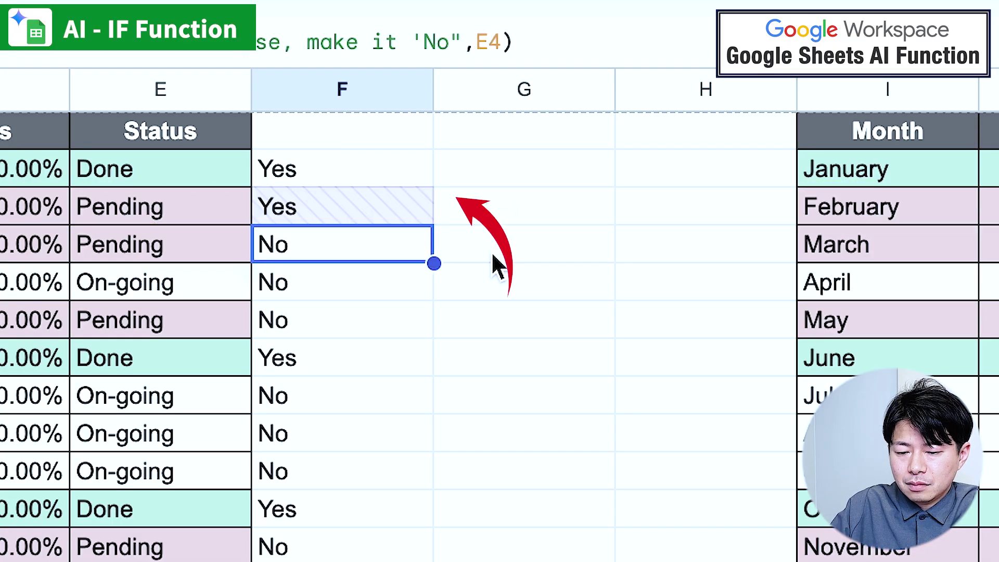
{"action": "double_click", "coordinate": [306, 204]}
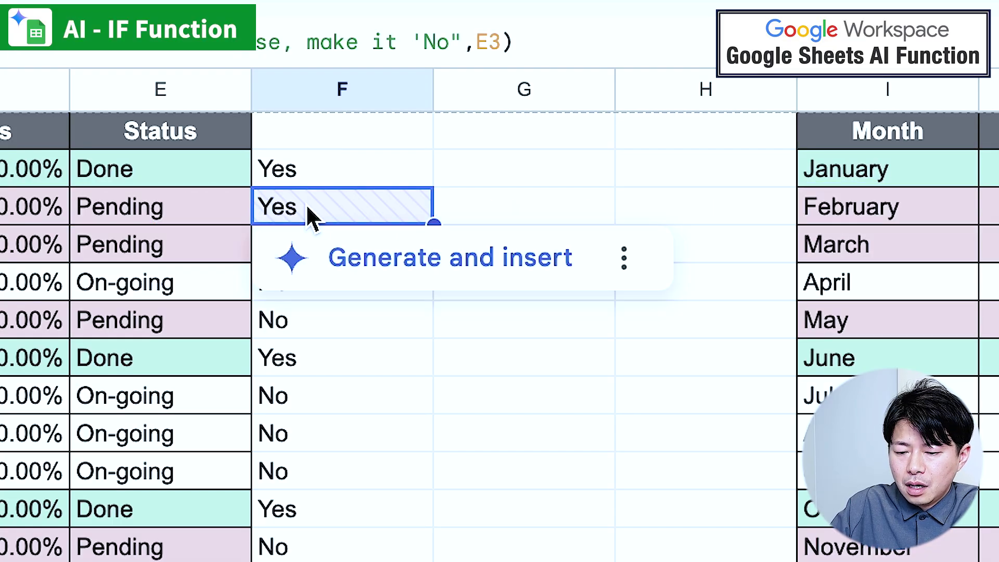
{"action": "key", "text": "Return"}
{"action": "left_click", "coordinate": [352, 214]}
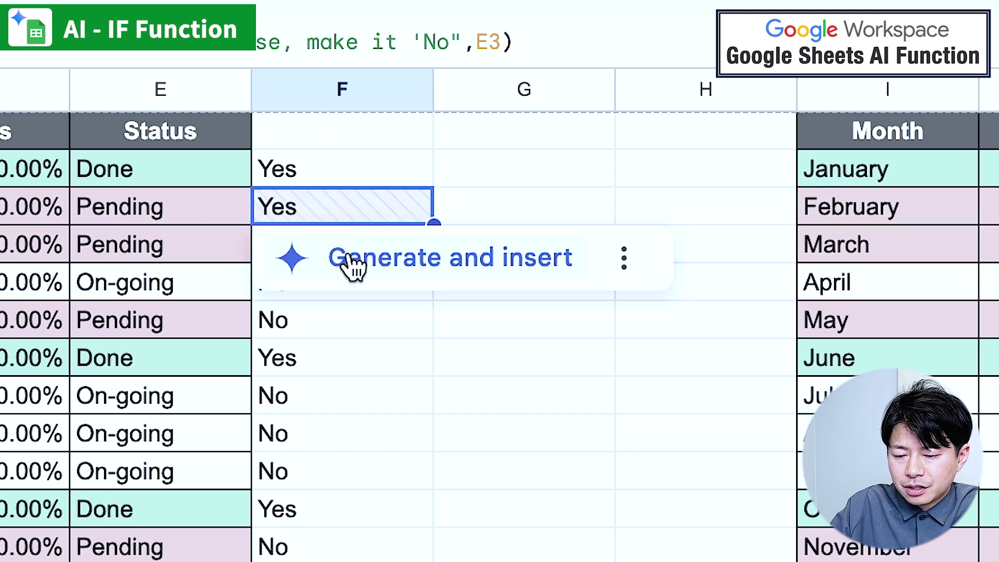
{"action": "left_click", "coordinate": [416, 262]}
{"action": "left_click", "coordinate": [536, 284]}
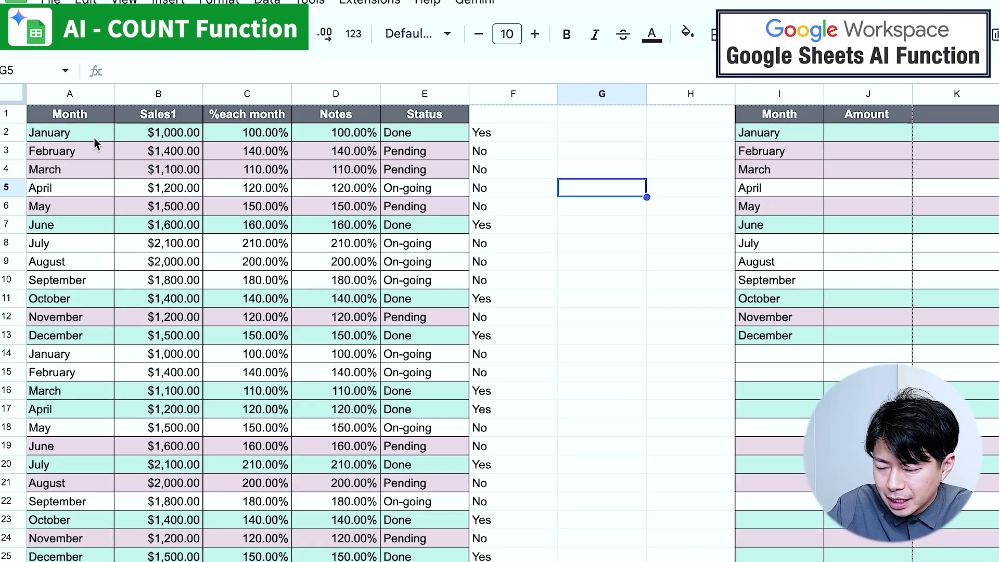
Begin an AI formula in G2 with the prompt "count the number of January", ready for its range argument.
{"action": "left_click_drag", "start_coordinate": [84, 156], "coordinate": [78, 246]}
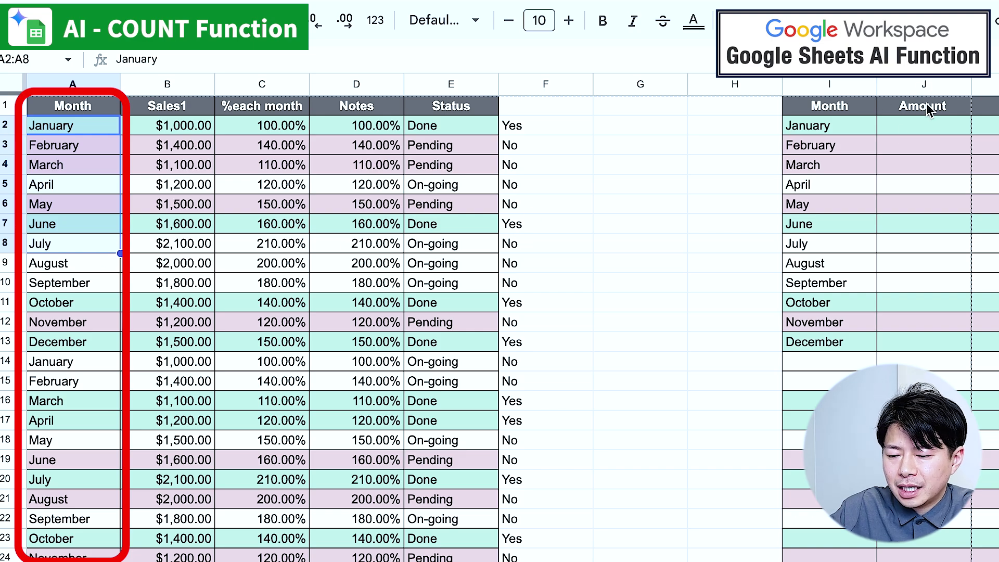
{"action": "left_click", "coordinate": [890, 131]}
{"action": "left_click", "coordinate": [535, 133]}
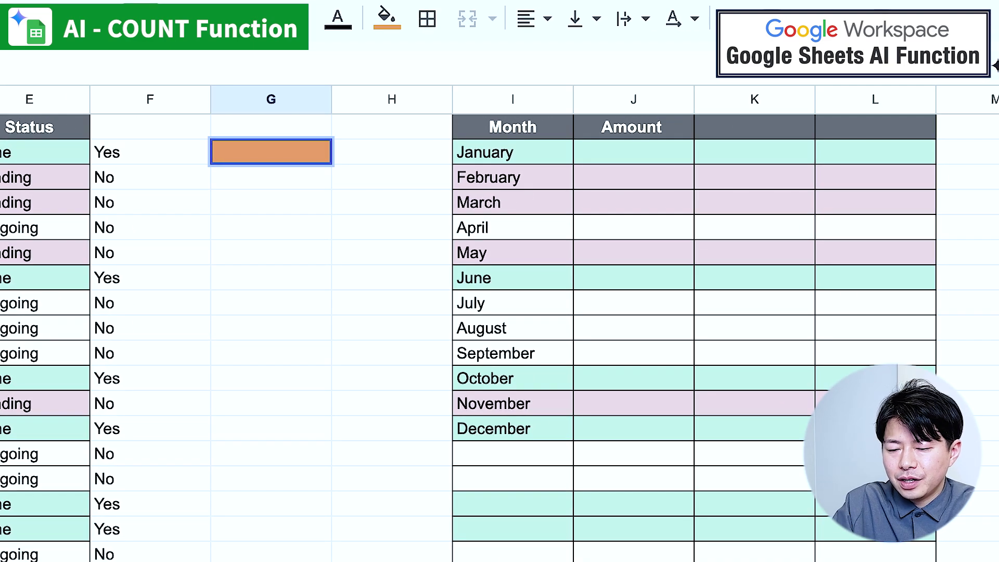
{"action": "type", "text": "=A("}
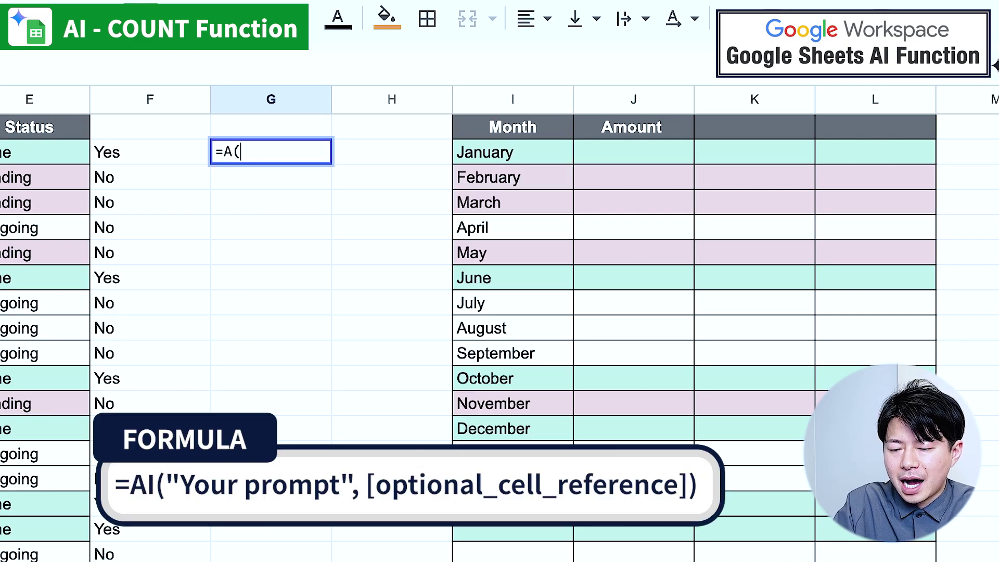
{"action": "key", "text": "BackSpace"}
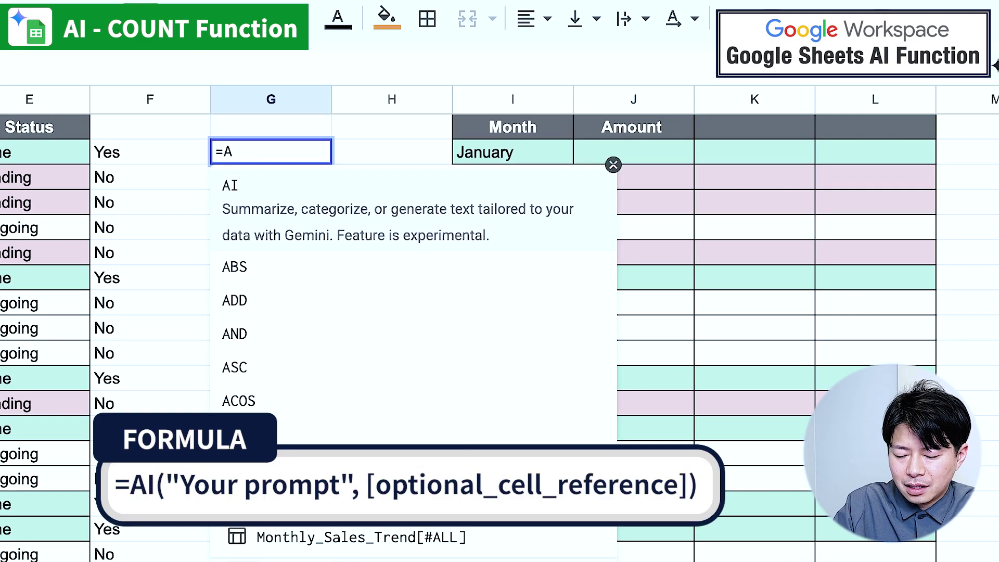
{"action": "type", "text": "I(\"count the number of January"}
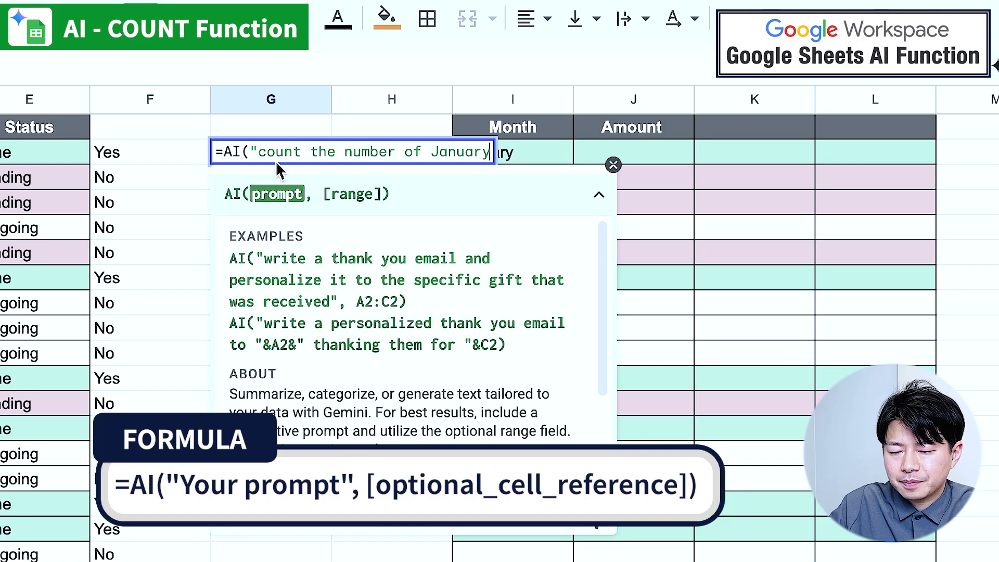
{"action": "type", "text": "\""}
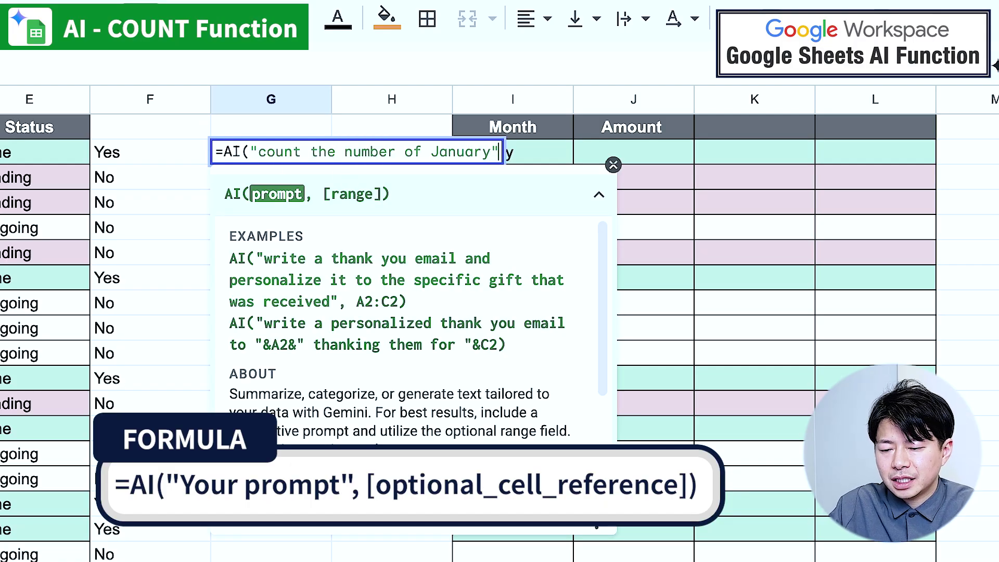
{"action": "type", "text": ","}
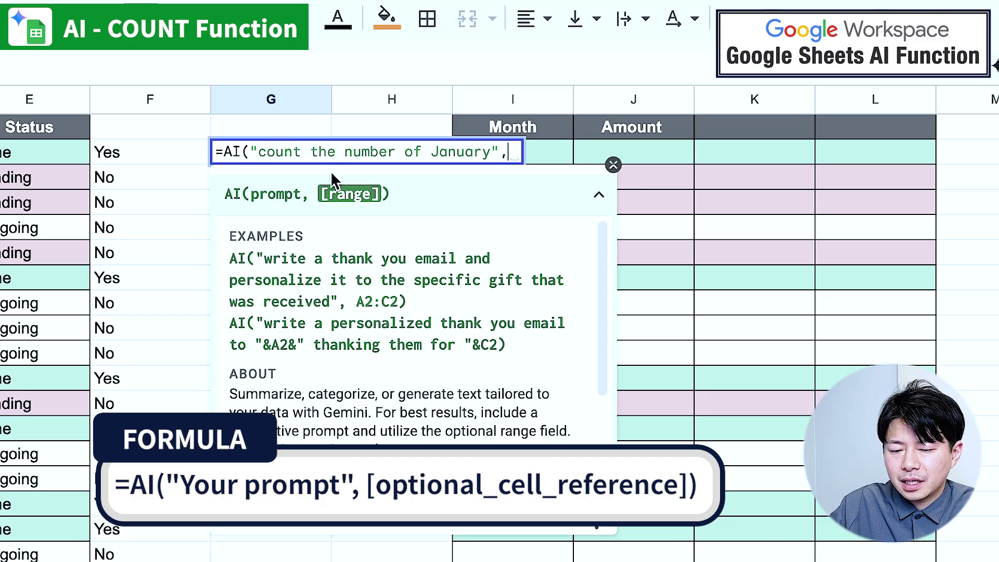
Give the G2 AI formula the Month column range A1:A37, close it and enter it.
{"action": "type", "text": "A2"}
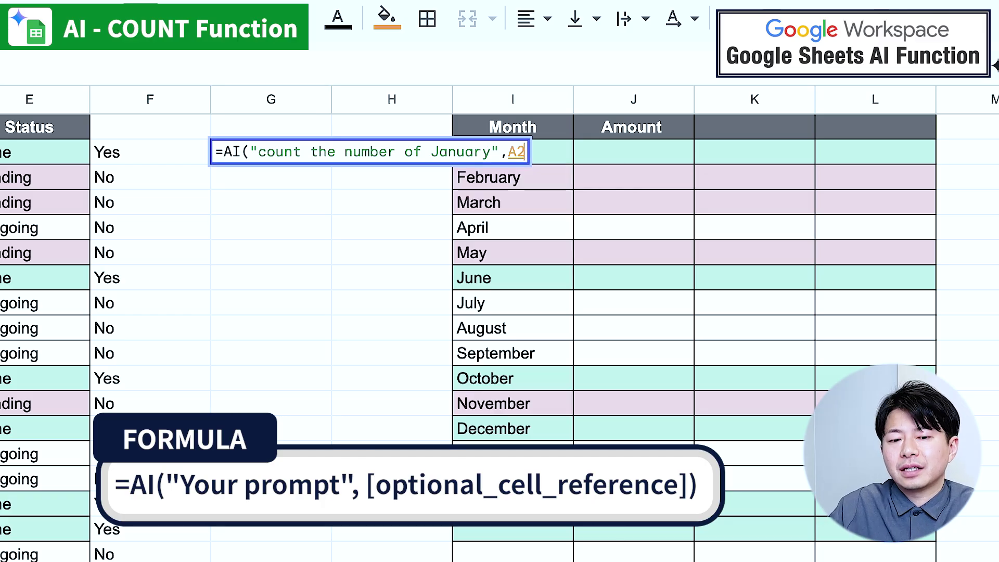
{"action": "key", "text": "BackSpace"}
{"action": "type", "text": "1"}
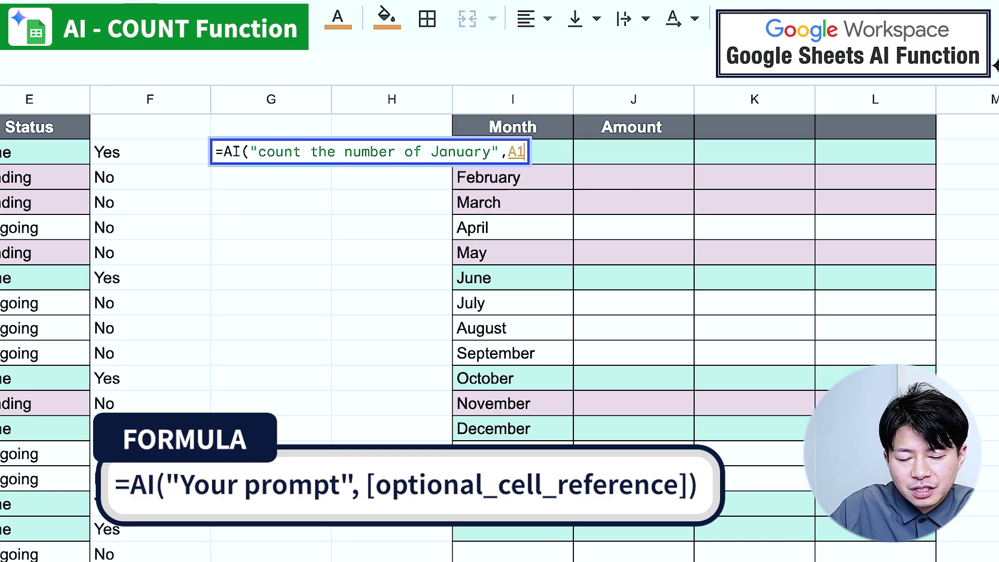
{"action": "scroll", "coordinate": [49, 134], "scroll_direction": "left", "scroll_amount": 8}
{"action": "key", "text": "ctrl+shift+Down"}
{"action": "scroll", "coordinate": [364, 338], "scroll_direction": "up", "scroll_amount": 5}
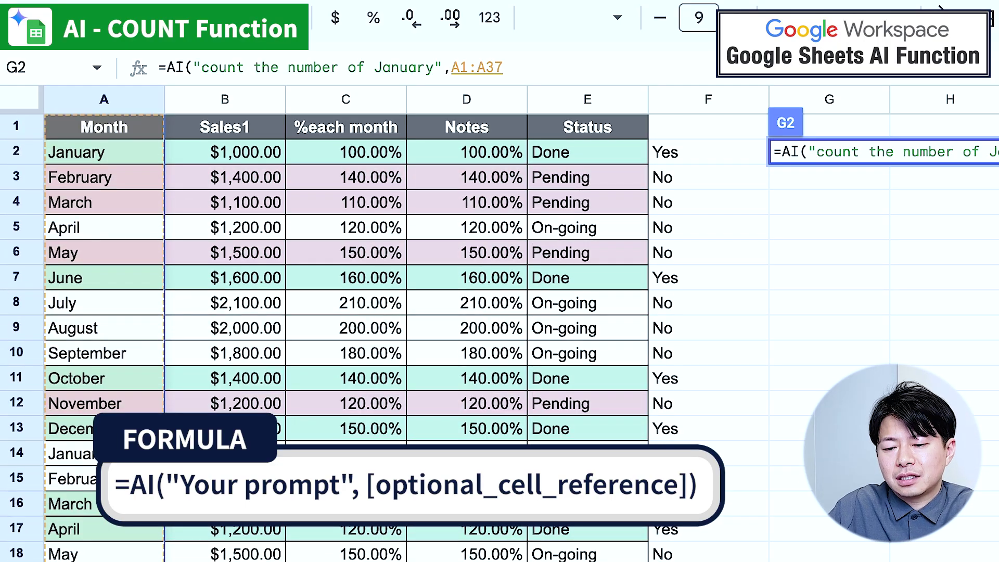
{"action": "type", "text": ")"}
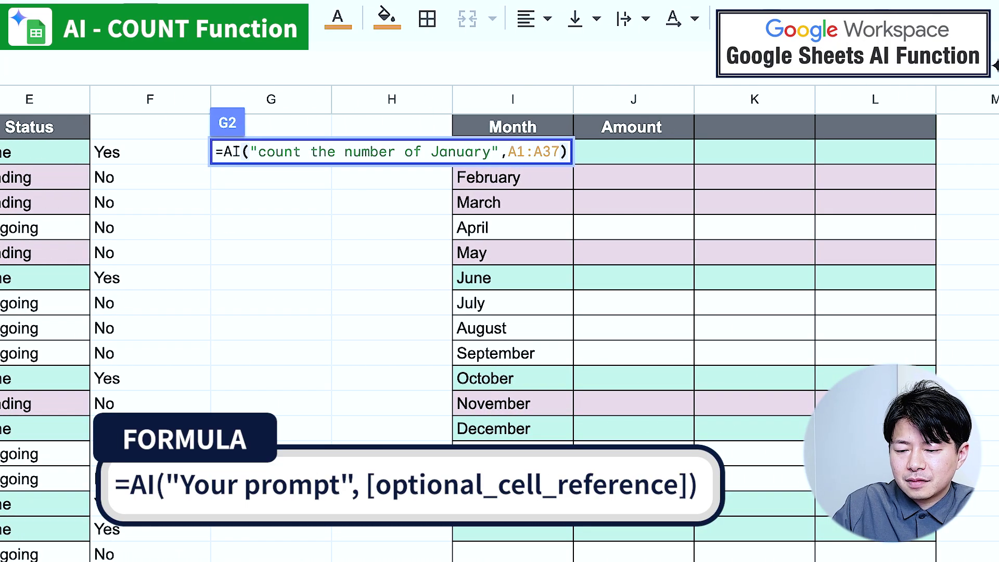
{"action": "key", "text": "Return"}
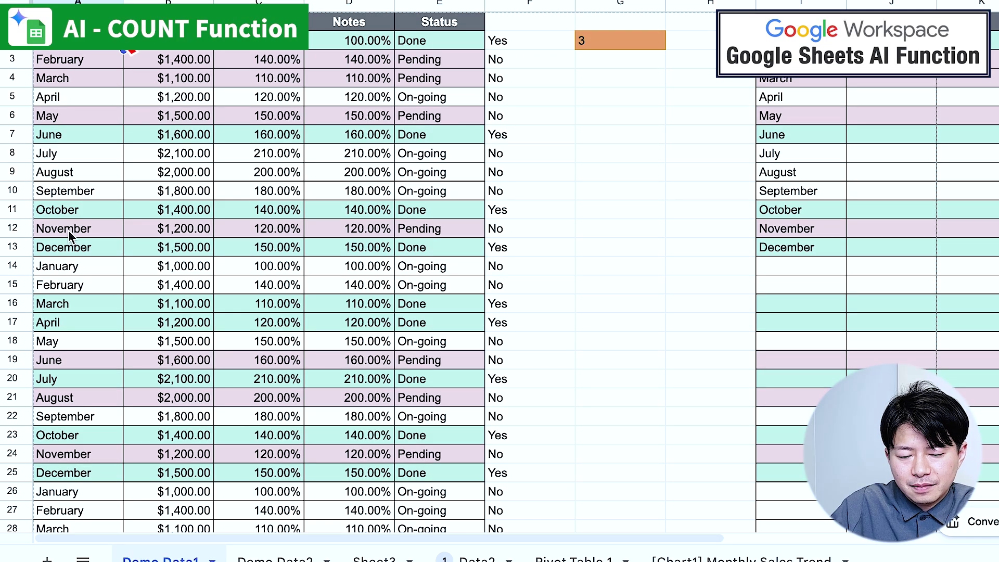
Check the January entries throughout the Month column against the count in G2.
{"action": "scroll", "coordinate": [70, 234], "scroll_direction": "down", "scroll_amount": 2}
{"action": "scroll", "coordinate": [68, 193], "scroll_direction": "down", "scroll_amount": 3}
{"action": "scroll", "coordinate": [68, 192], "scroll_direction": "down", "scroll_amount": 2}
{"action": "scroll", "coordinate": [71, 267], "scroll_direction": "up", "scroll_amount": 5}
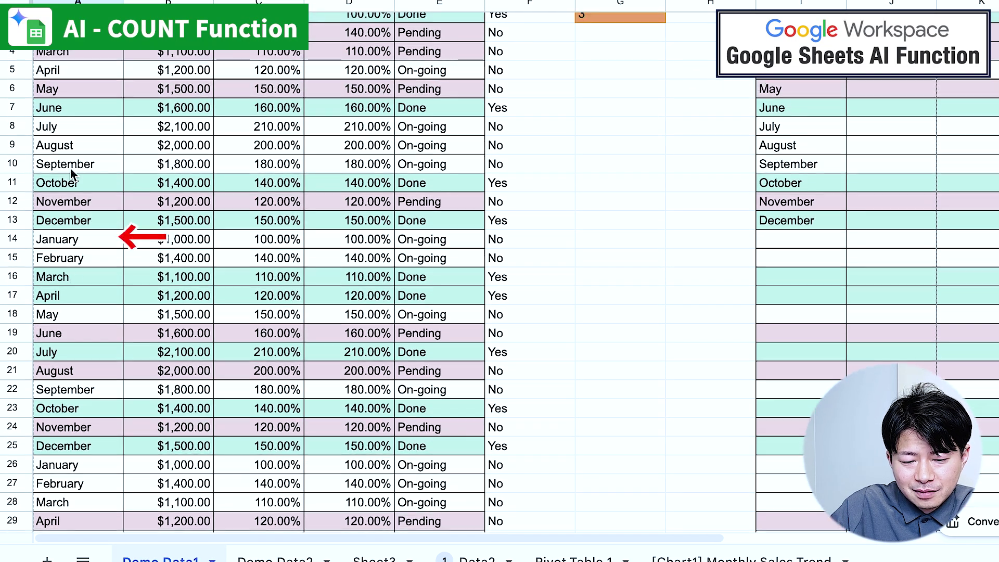
{"action": "left_click", "coordinate": [68, 240]}
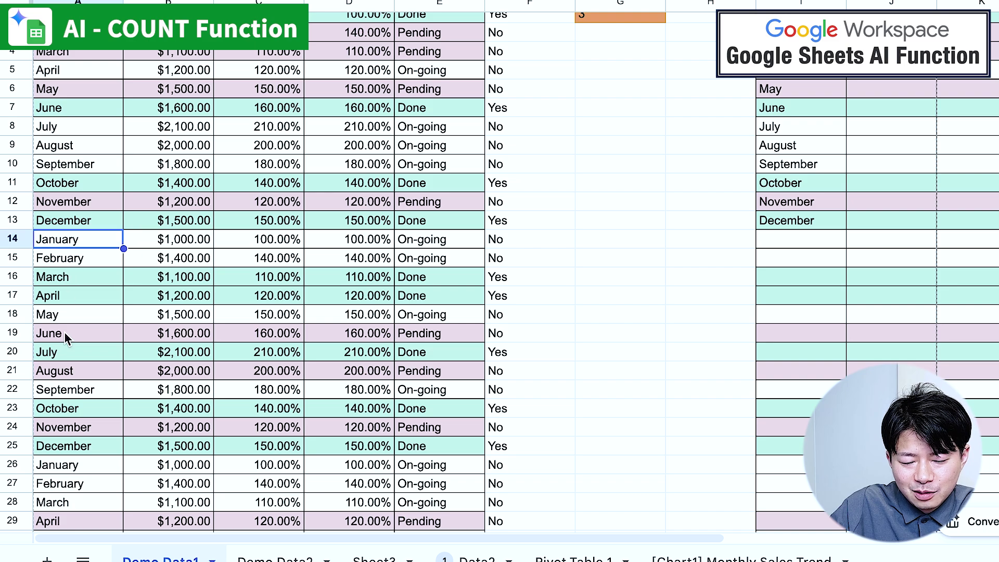
{"action": "scroll", "coordinate": [66, 337], "scroll_direction": "down", "scroll_amount": 5}
{"action": "left_click", "coordinate": [66, 385]}
{"action": "scroll", "coordinate": [66, 385], "scroll_direction": "down", "scroll_amount": 5}
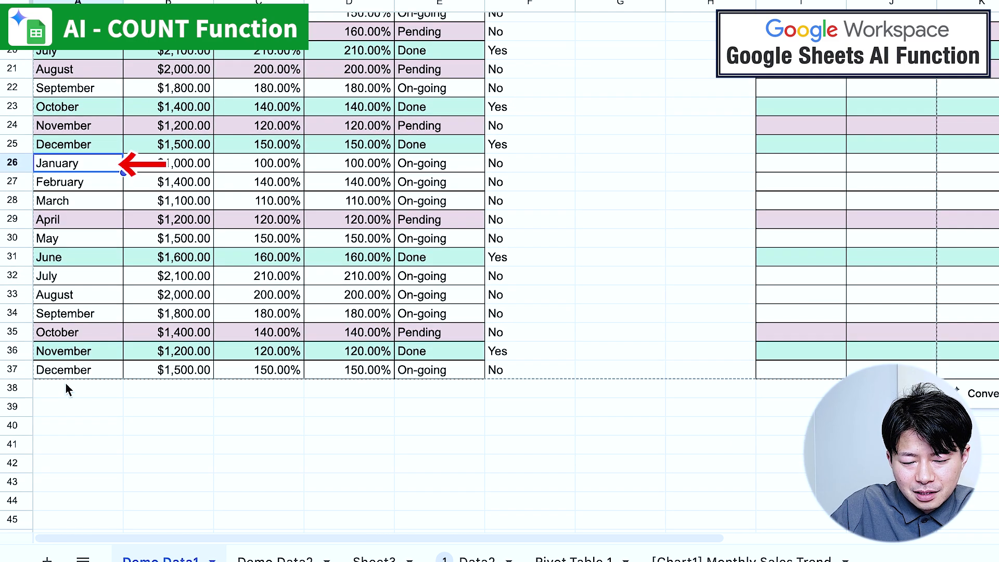
{"action": "scroll", "coordinate": [66, 385], "scroll_direction": "up", "scroll_amount": 8}
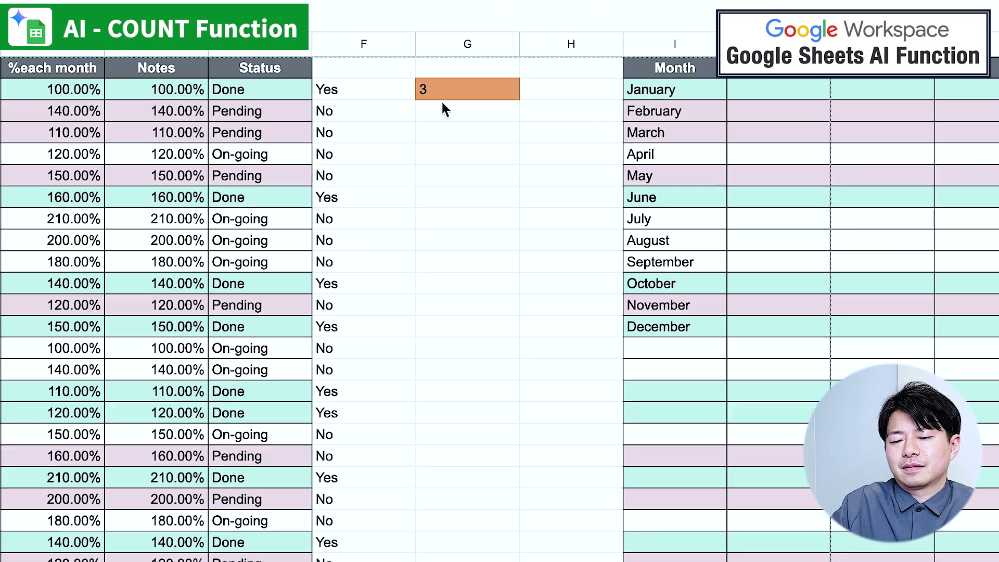
{"action": "left_click", "coordinate": [604, 47]}
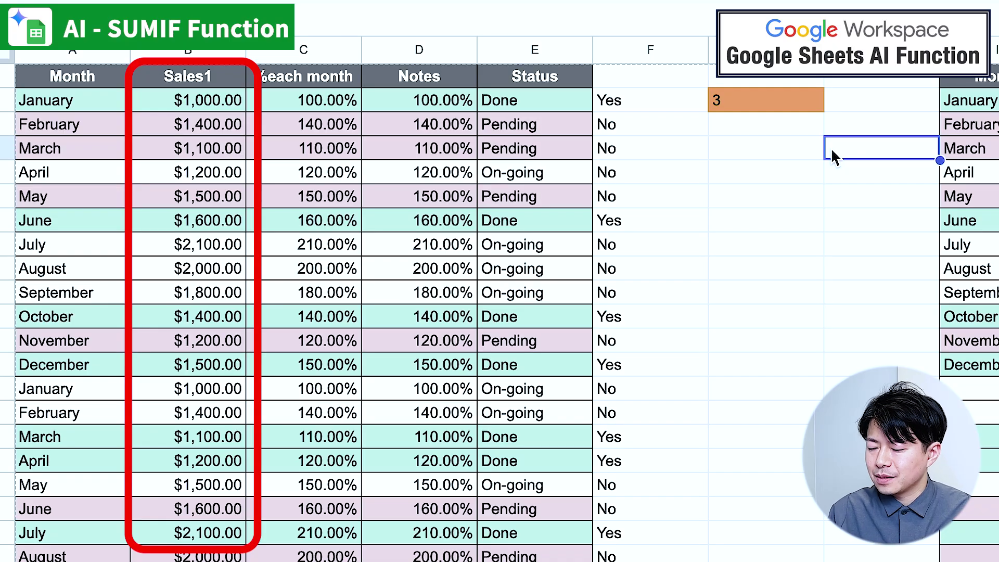
Begin an AI formula in J2 with the prompt "Please calculate the total amount of 'Sales1' for the data where the Month is 'January'.".
{"action": "left_click", "coordinate": [194, 52]}
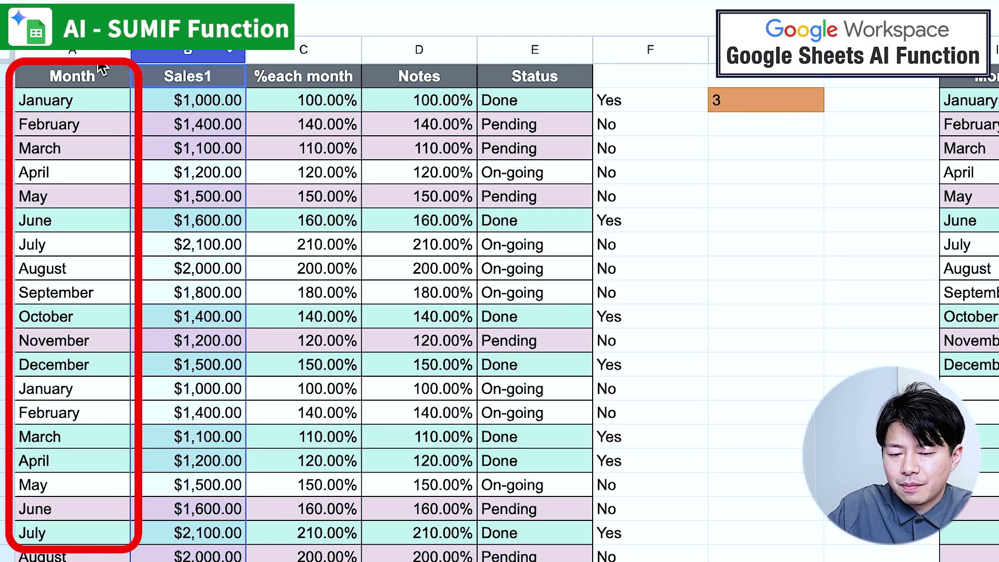
{"action": "left_click", "coordinate": [79, 52]}
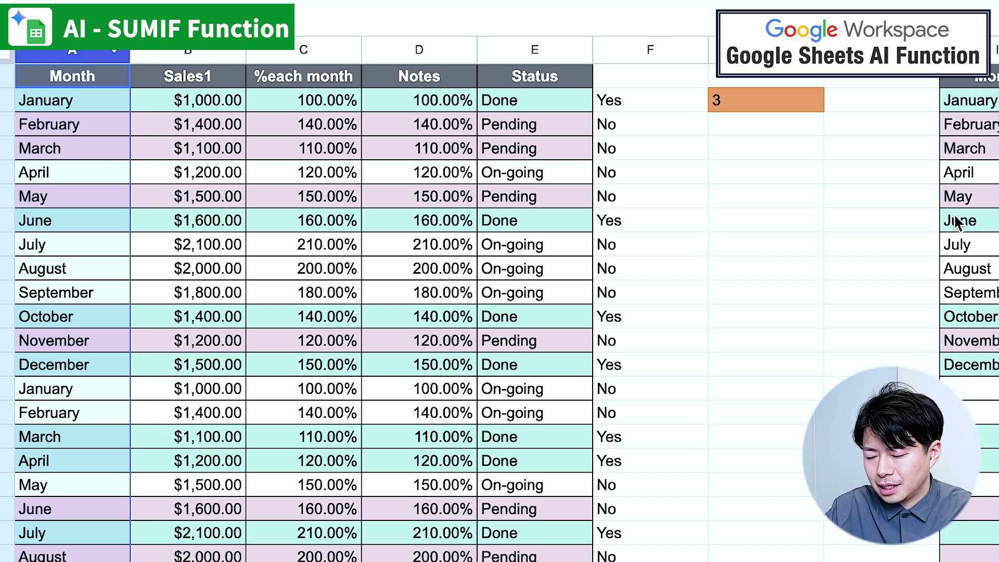
{"action": "left_click", "coordinate": [693, 139]}
{"action": "type", "text": "=AI("}
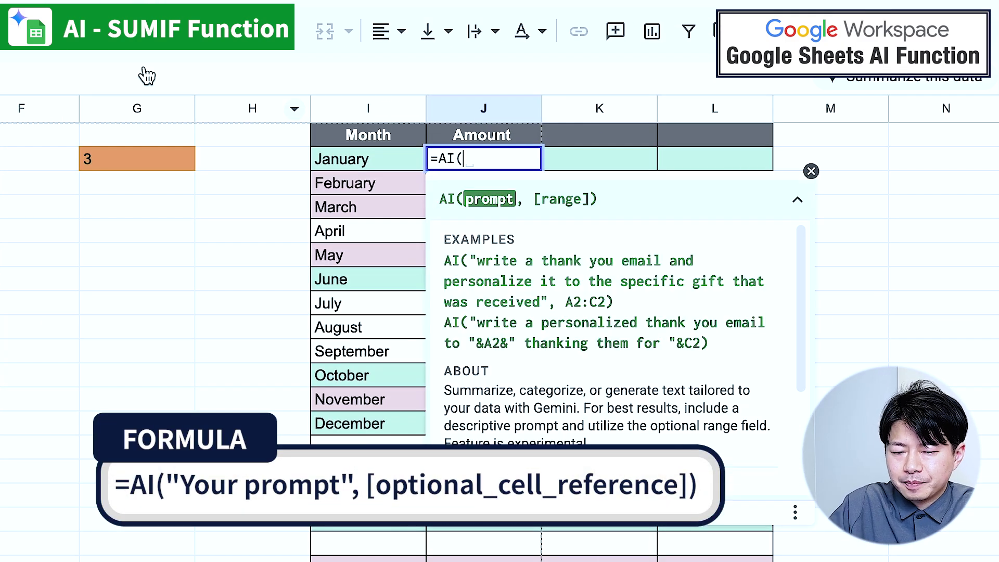
{"action": "type", "text": "Please calculate the total amount of 'Sales1' for the data where the Month is 'January'."}
{"action": "left_click", "coordinate": [463, 158]}
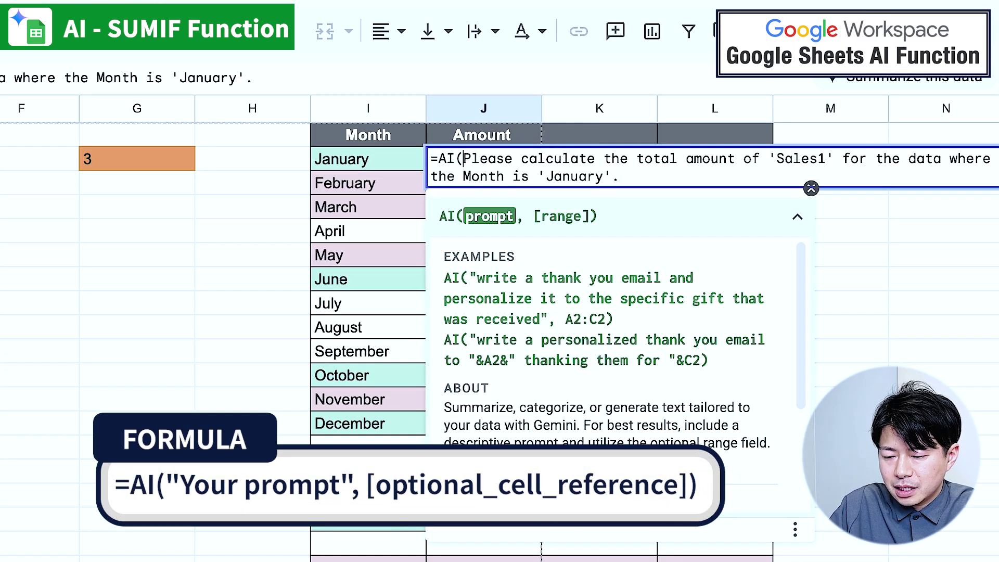
{"action": "type", "text": "\""}
{"action": "left_click", "coordinate": [680, 176]}
{"action": "type", "text": "\""}
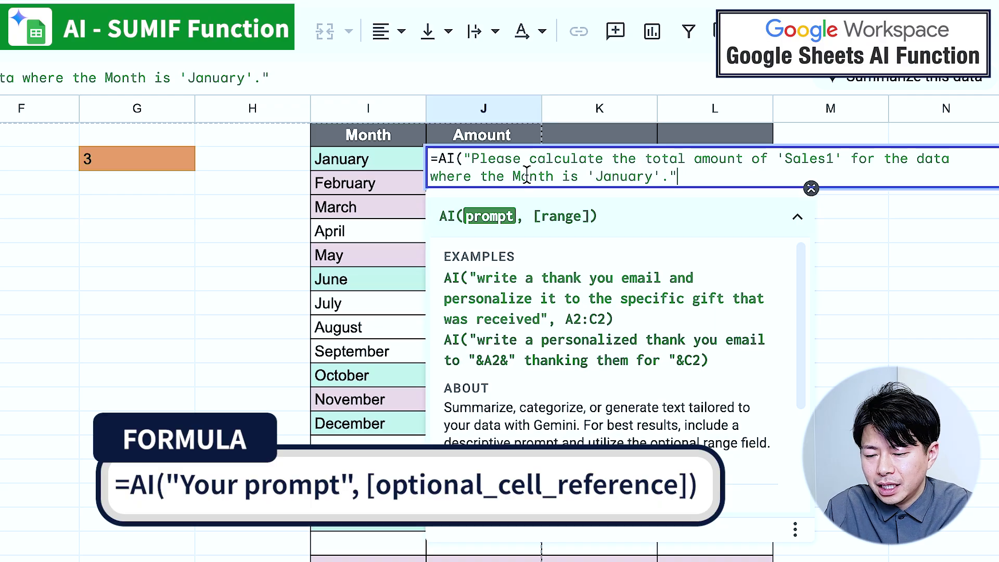
Give the J2 AI formula the Month and Sales1 range A1:B37, close it and enter it.
{"action": "type", "text": ","}
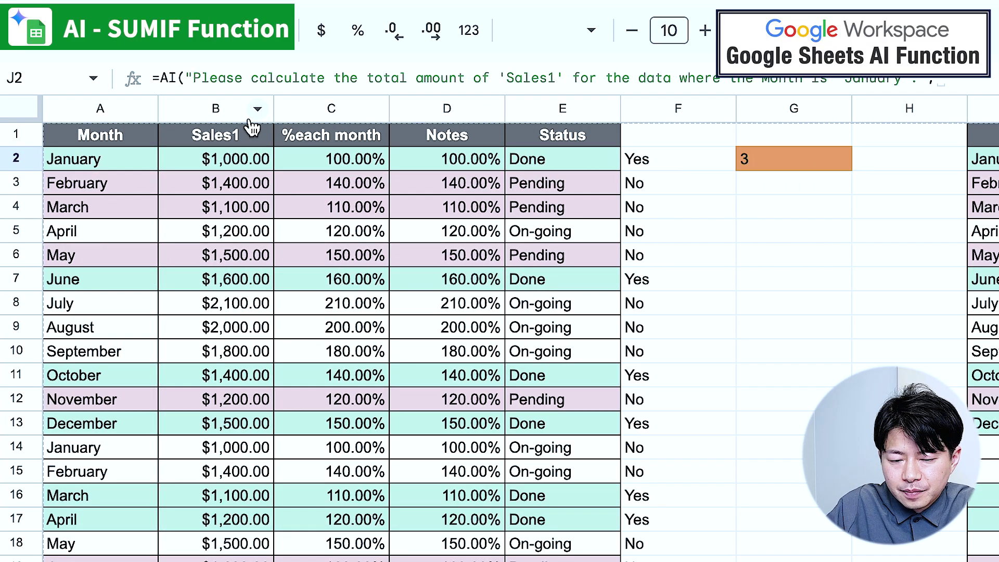
{"action": "left_click", "coordinate": [121, 137]}
{"action": "key", "text": "shift+Right"}
{"action": "key", "text": "ctrl+shift+Down"}
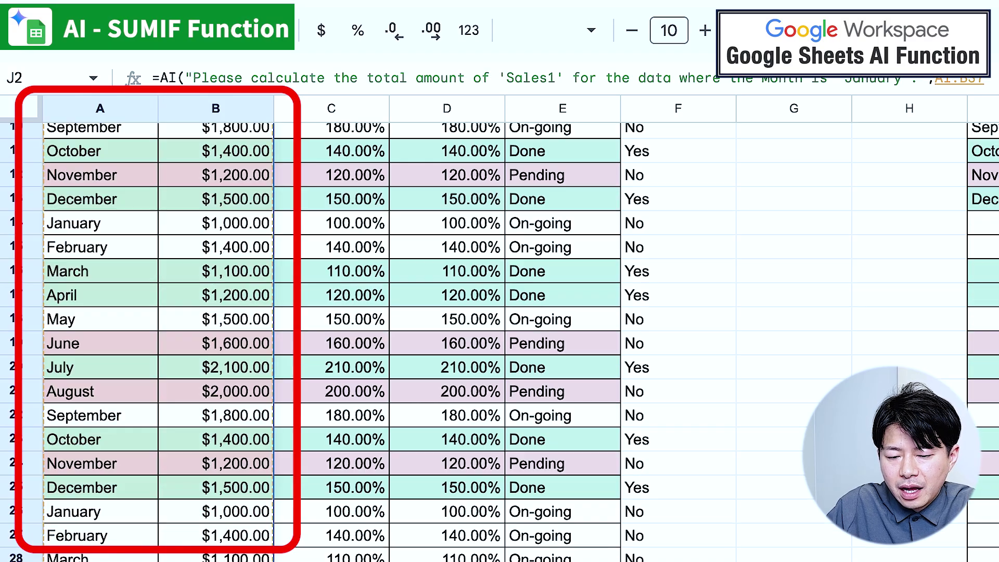
{"action": "scroll", "coordinate": [444, 293], "scroll_direction": "up", "scroll_amount": 5}
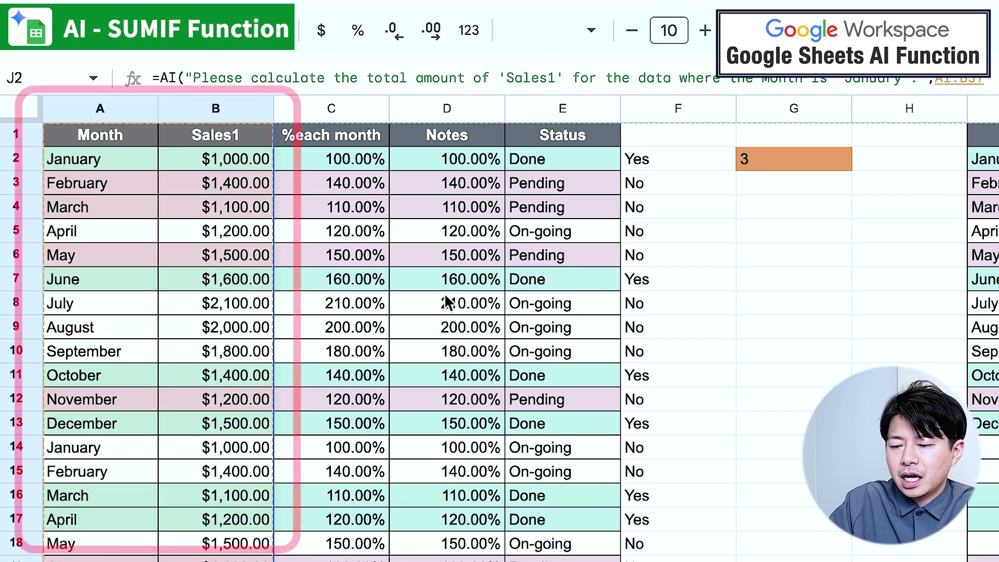
{"action": "type", "text": ")"}
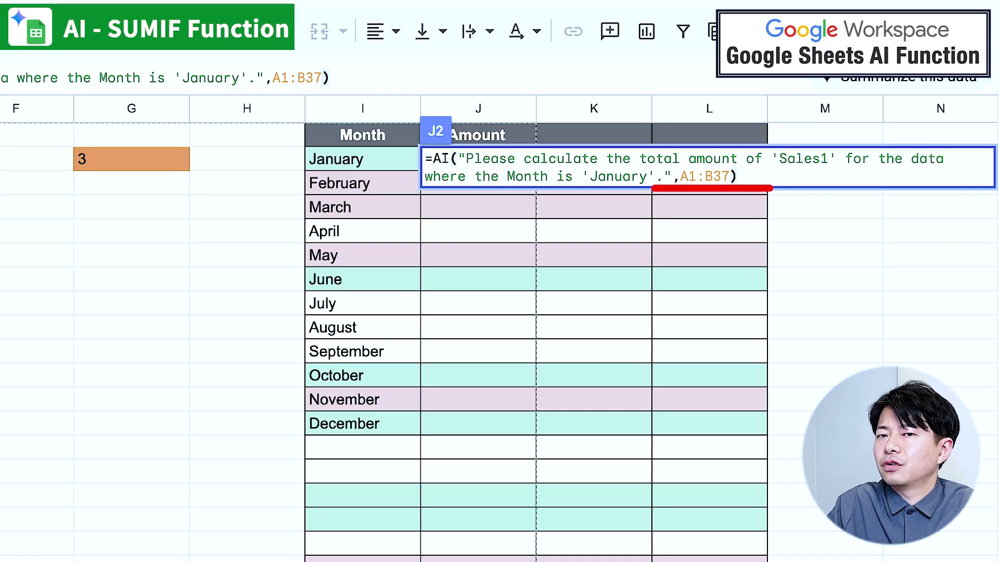
{"action": "key", "text": "Return"}
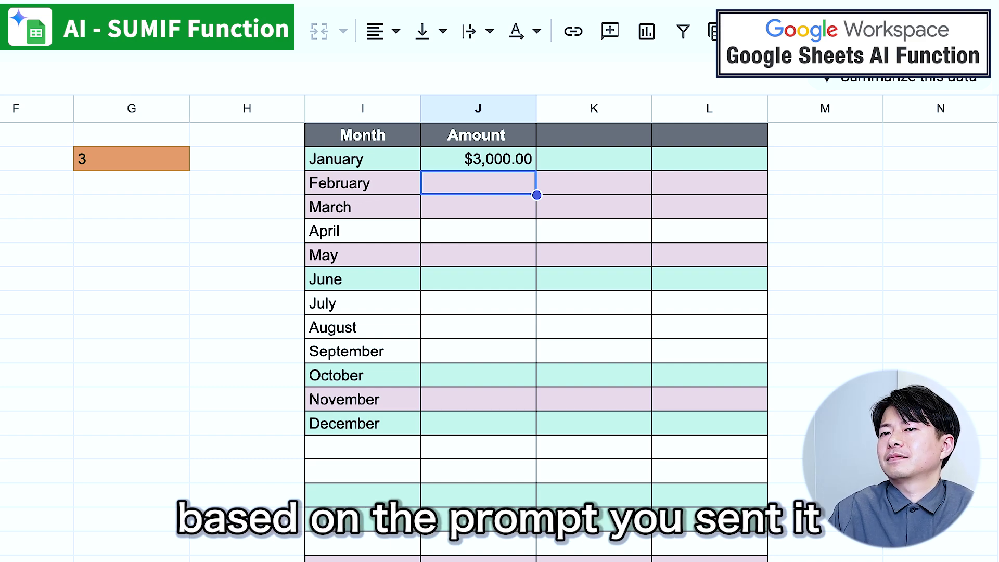
Make the sum range in the SUMIF formula in J2 absolute as $B$2:$B$37.
{"action": "double_click", "coordinate": [522, 165]}
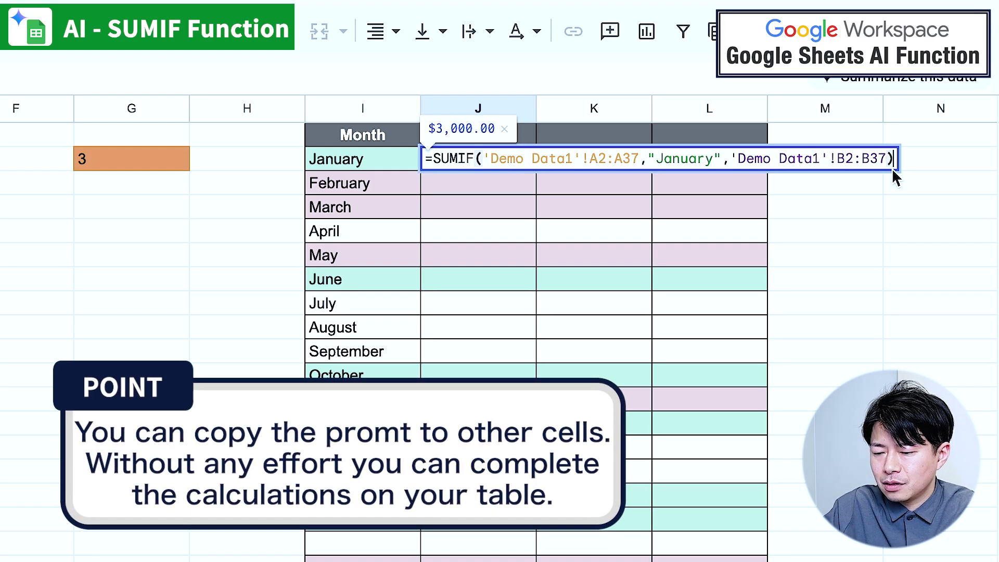
{"action": "left_click", "coordinate": [868, 159]}
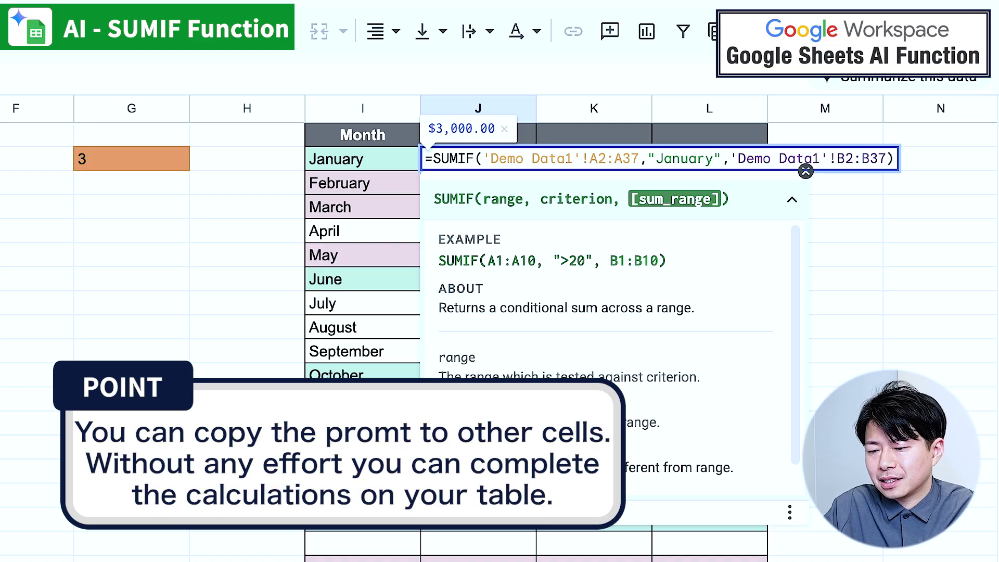
{"action": "key", "text": "F4"}
{"action": "key", "text": "Return"}
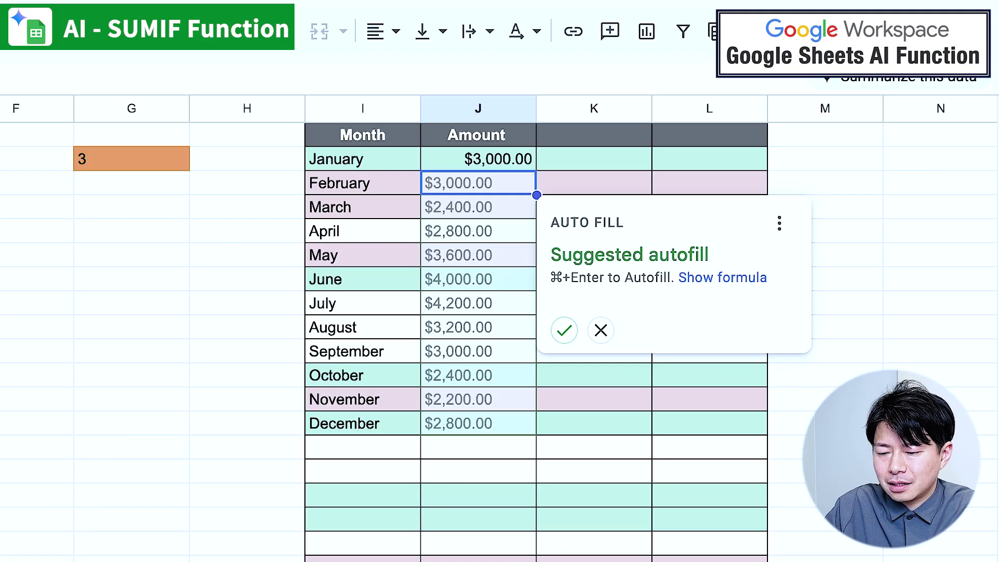
Copy the January amount formula in J2 down the Amount column through December in J13.
{"action": "key", "text": "Up"}
{"action": "key", "text": "ctrl+c"}
{"action": "key", "text": "shift+Down"}
{"action": "key", "text": "shift+Down"}
{"action": "key", "text": "shift+Down"}
{"action": "key", "text": "shift+Down"}
{"action": "key", "text": "shift+Down"}
{"action": "key", "text": "shift+Down"}
{"action": "key", "text": "shift+Down"}
{"action": "key", "text": "shift+Down"}
{"action": "key", "text": "shift+Down"}
{"action": "key", "text": "shift+Down"}
{"action": "key", "text": "shift+Down"}
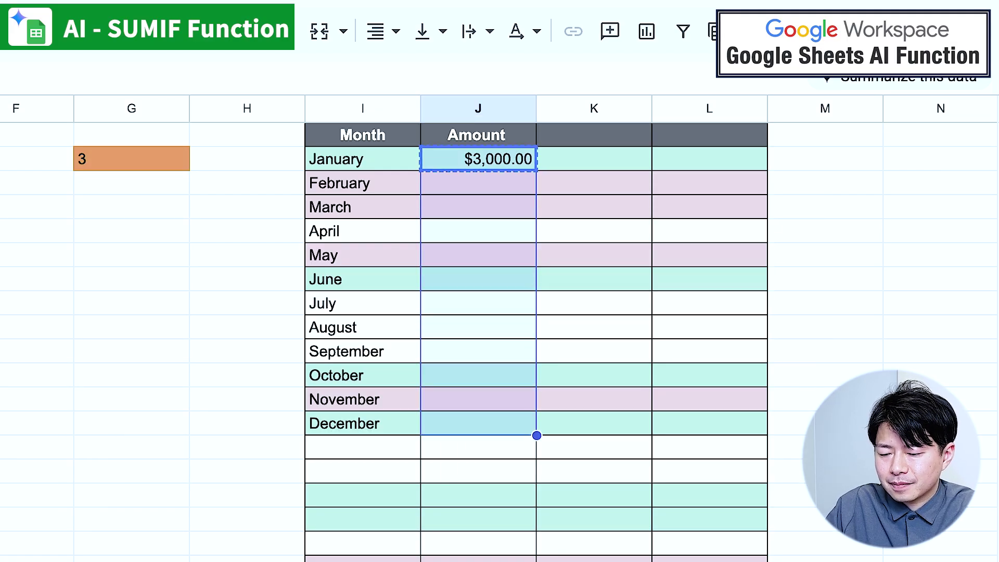
{"action": "key", "text": "ctrl+v"}
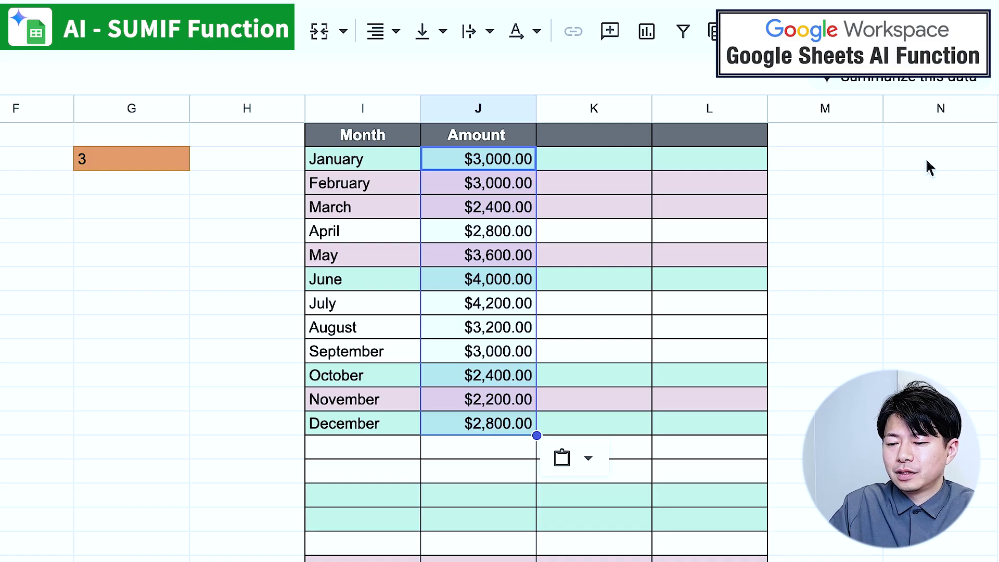
Examine the copied SUMIF formulas down the Amount column from February onwards, checking their ranges and month criterion.
{"action": "left_click", "coordinate": [509, 190]}
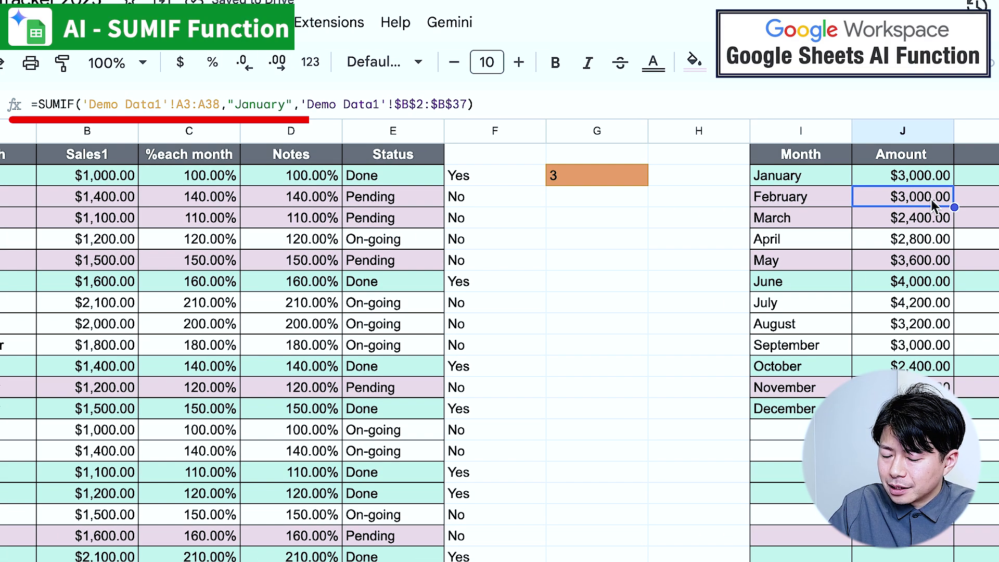
{"action": "key", "text": "Return"}
{"action": "key", "text": "Return"}
{"action": "key", "text": "Down"}
{"action": "key", "text": "Down"}
{"action": "key", "text": "Down"}
{"action": "key", "text": "Down"}
{"action": "key", "text": "Down"}
{"action": "key", "text": "Down"}
{"action": "key", "text": "Down"}
{"action": "key", "text": "Down"}
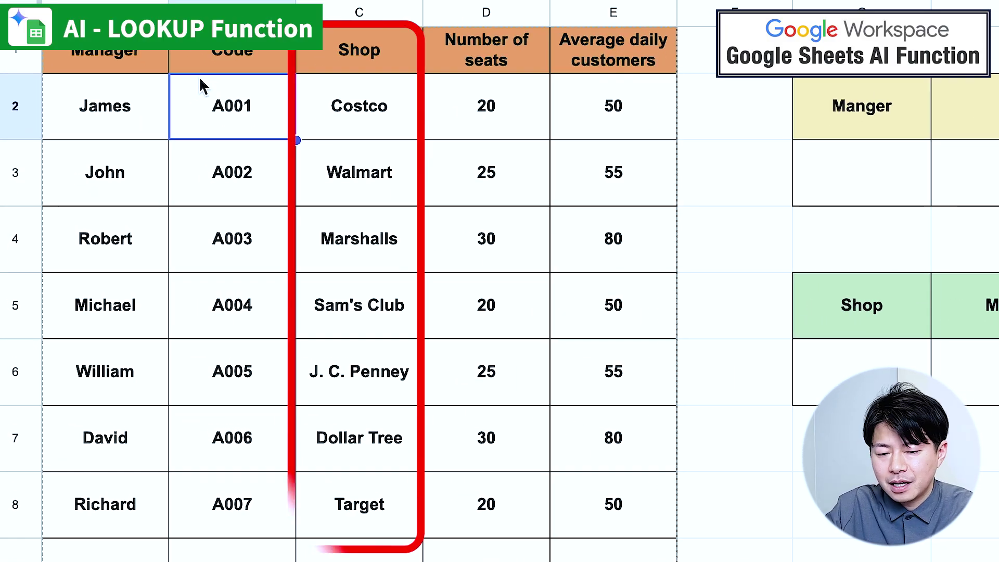
Select the manager and shop records in A2:E13 to review the lookup source data.
{"action": "left_click", "coordinate": [135, 115]}
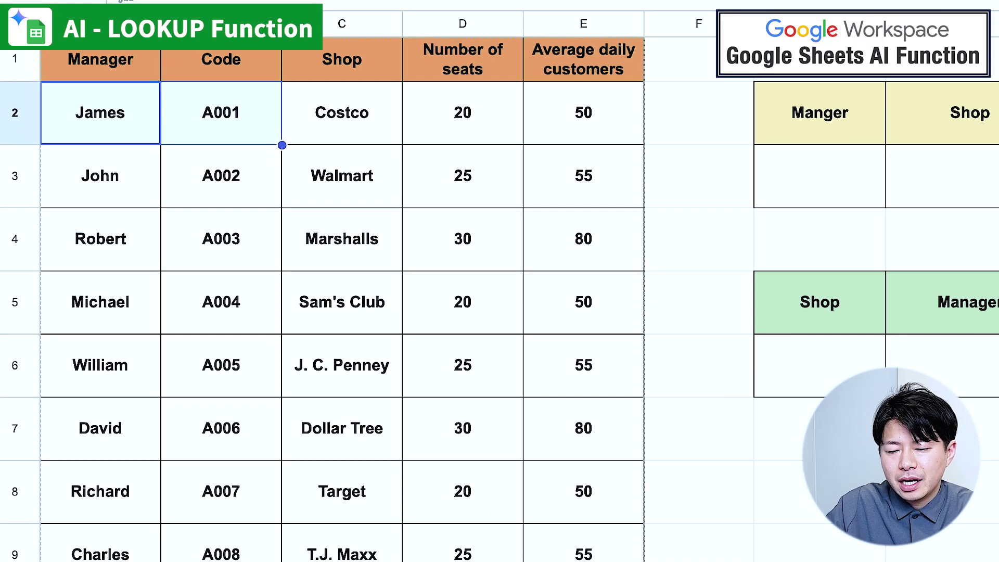
{"action": "key", "text": "ctrl+shift+Down"}
{"action": "key", "text": "ctrl+shift+Right"}
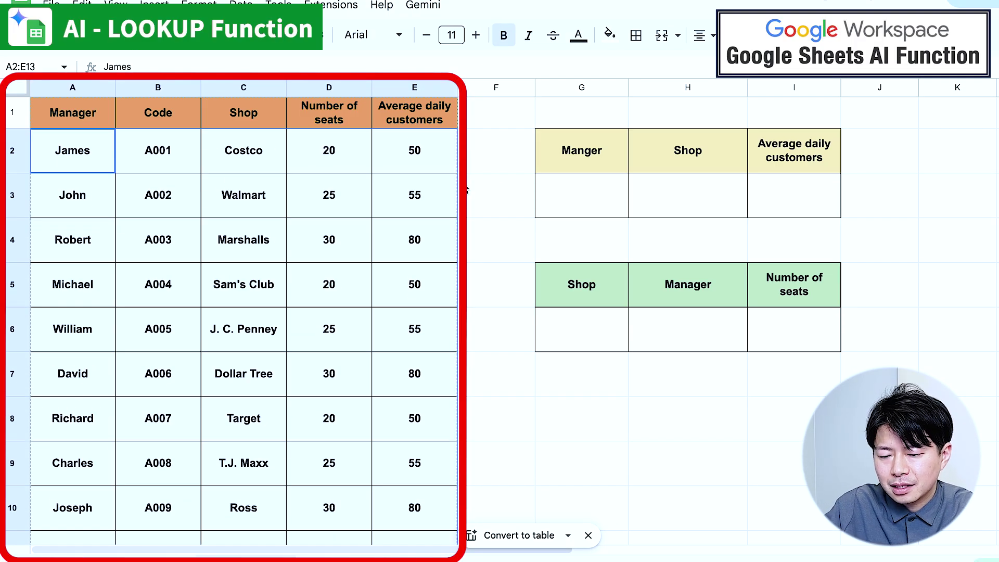
Begin an AI formula in G3 with a prompt to extract shop names for the manager in A2, ready for its range argument.
{"action": "left_click", "coordinate": [613, 189]}
{"action": "type", "text": "="}
{"action": "type", "text": "A"}
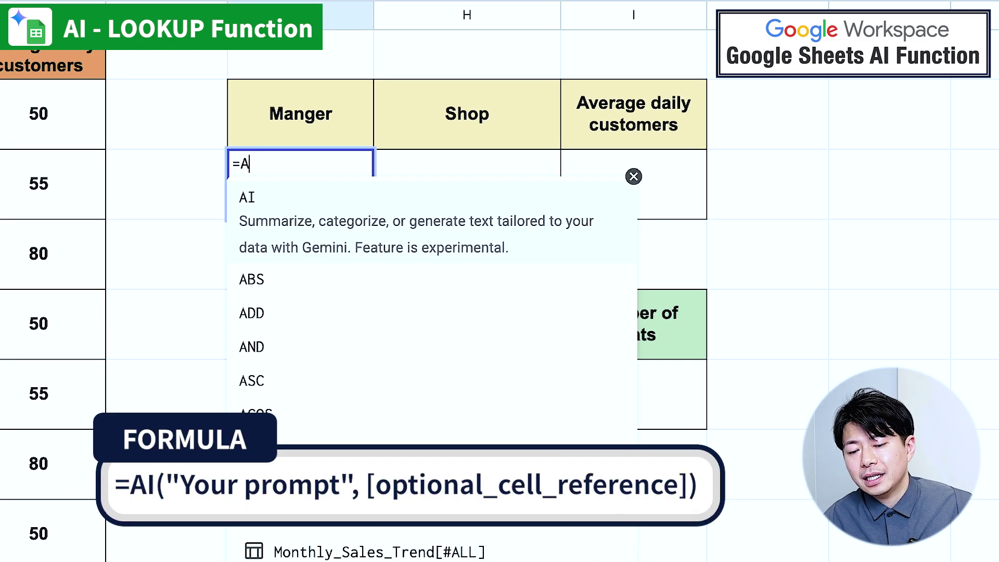
{"action": "type", "text": "I(\"Extract shop names for James"}
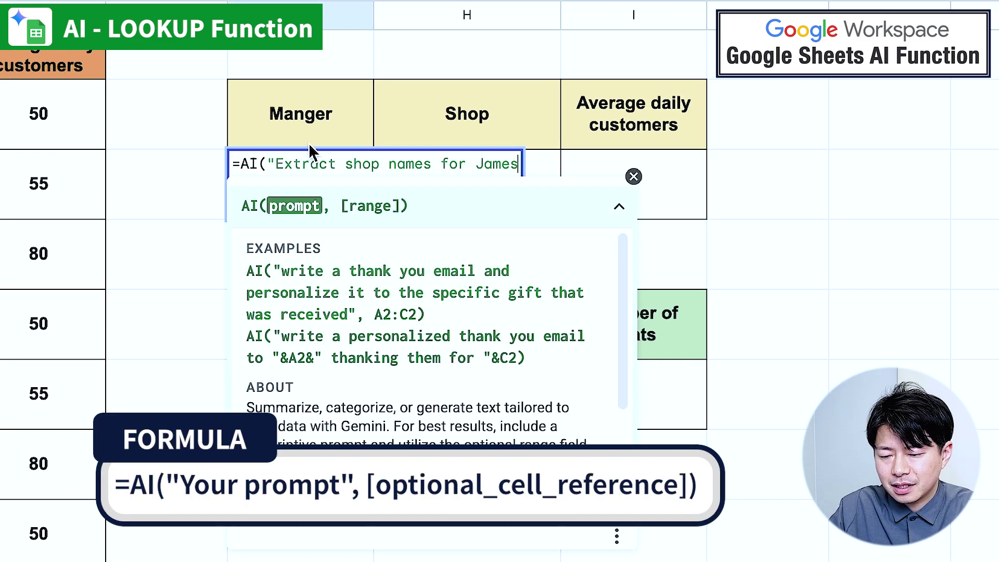
{"action": "type", "text": "\","}
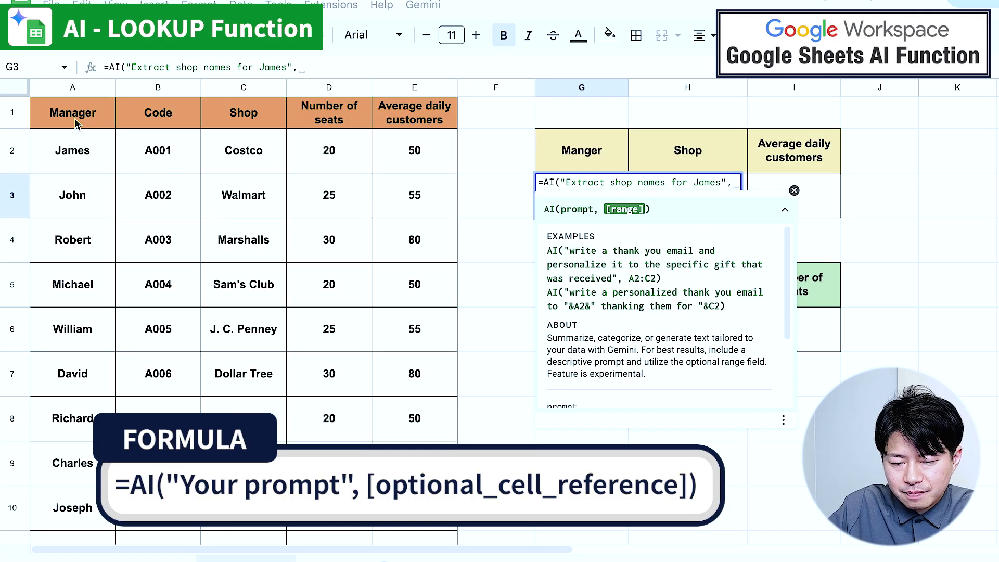
Give the G3 AI formula the full shop table range A1:E13, close it and enter it.
{"action": "left_click", "coordinate": [75, 123]}
{"action": "left_click_drag", "start_coordinate": [76, 124], "coordinate": [414, 517]}
{"action": "scroll", "coordinate": [422, 319], "scroll_direction": "up", "scroll_amount": 3}
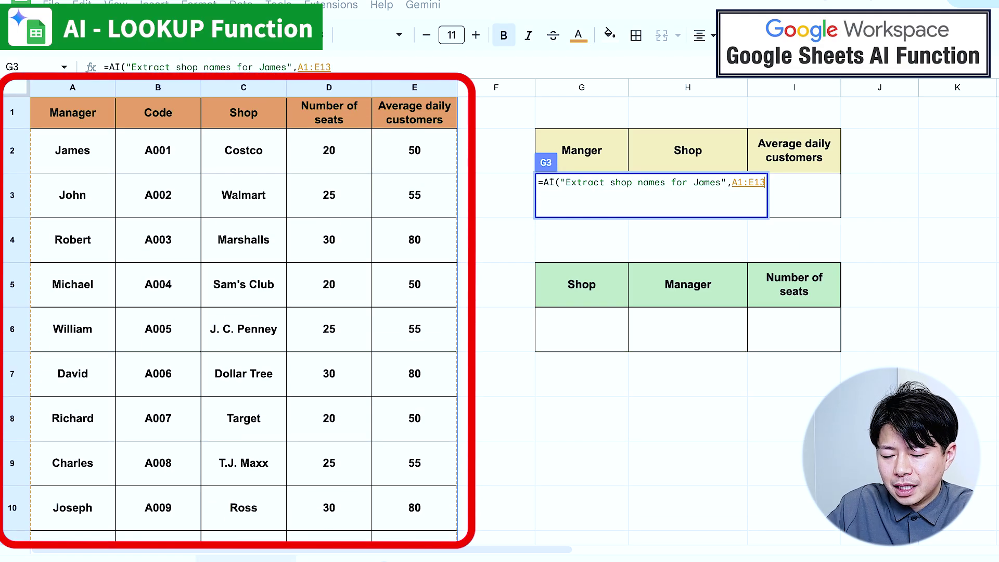
{"action": "type", "text": ")"}
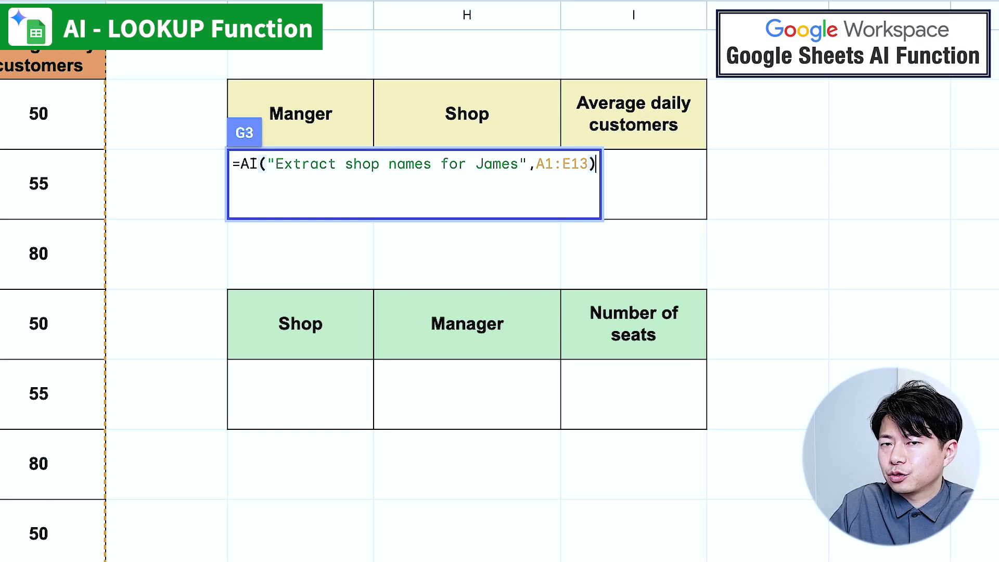
{"action": "key", "text": "Return"}
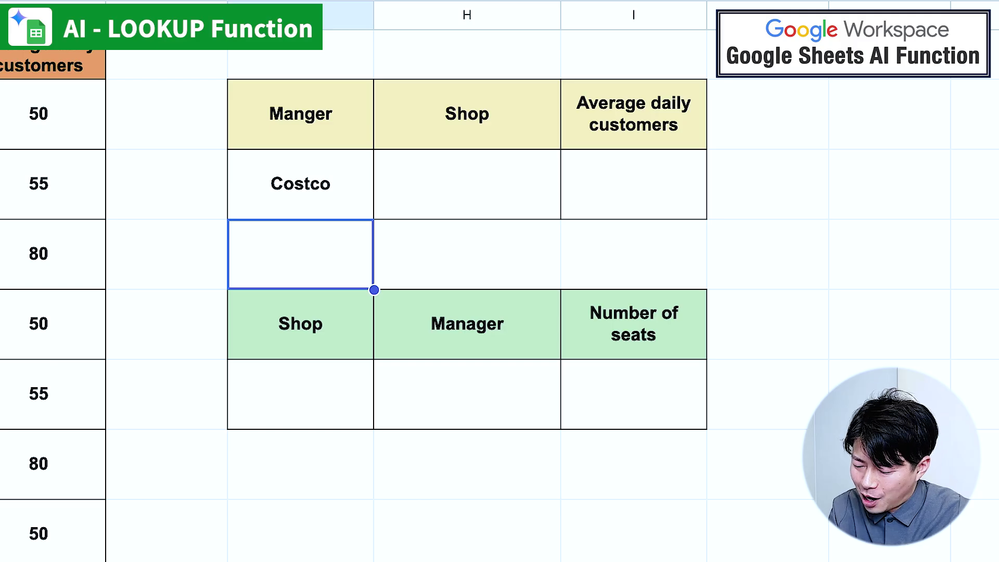
Open the formula in G3 to inspect what is behind the returned shop name.
{"action": "left_click", "coordinate": [260, 185]}
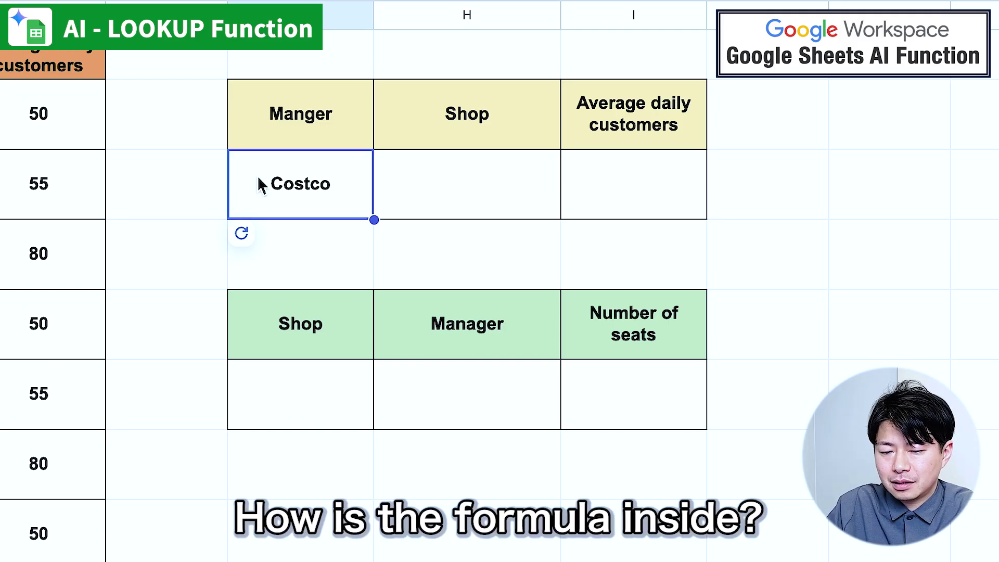
{"action": "double_click", "coordinate": [260, 185]}
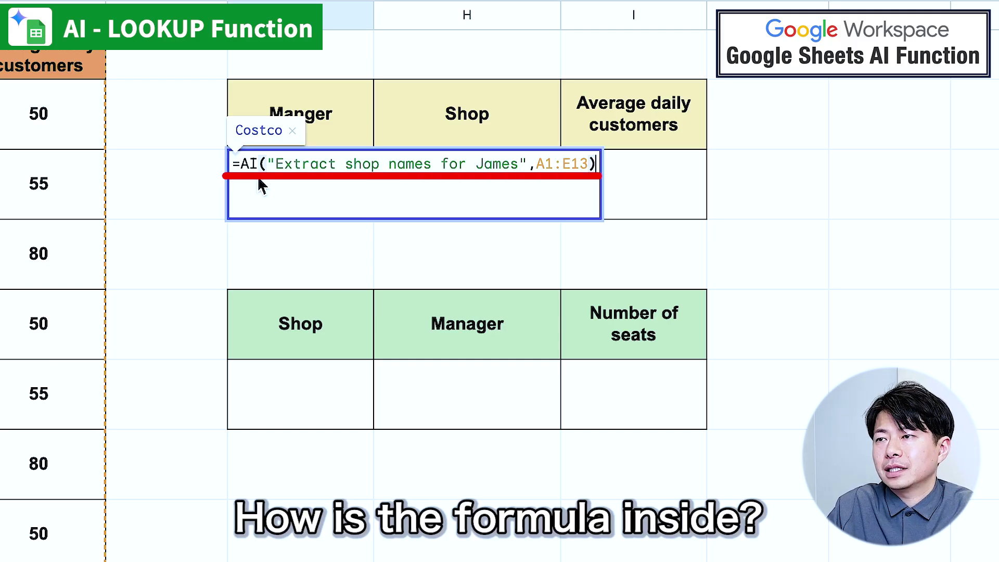